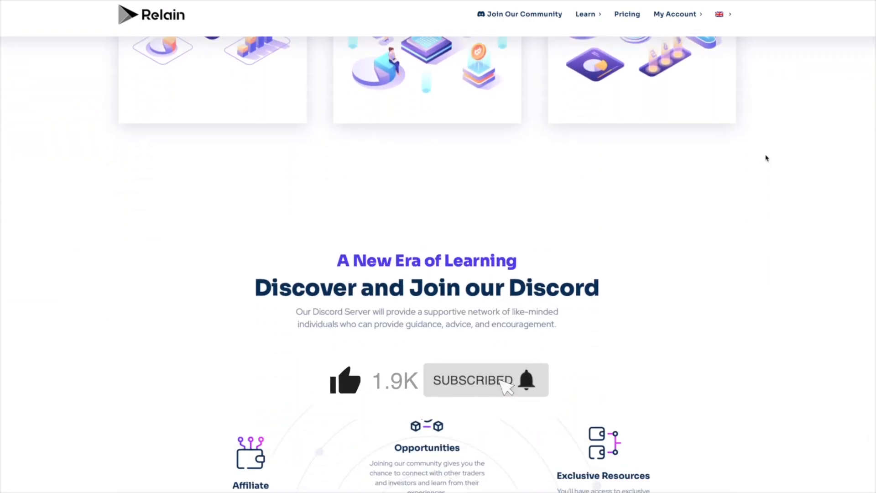
pyautogui.scroll(-5, 756, 153)
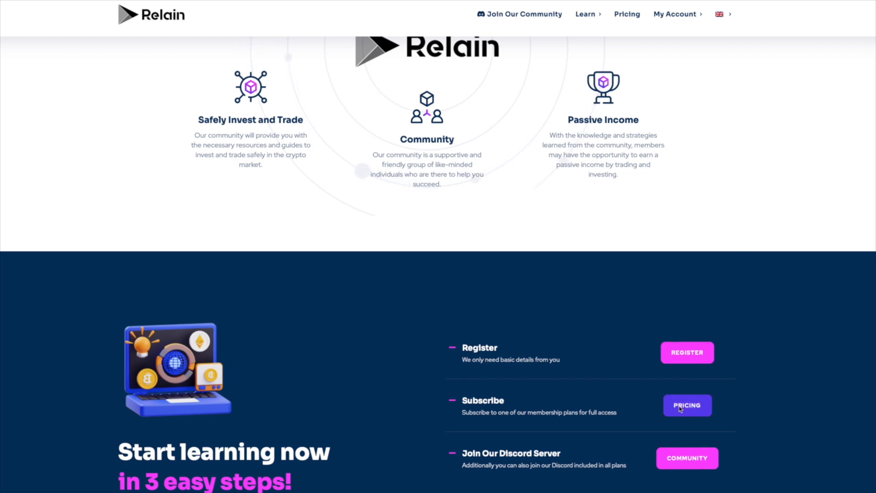
# Step: Show membership pricing billed monthly: Basic at 20€ and Pro at 35€
pyautogui.click(681, 409)
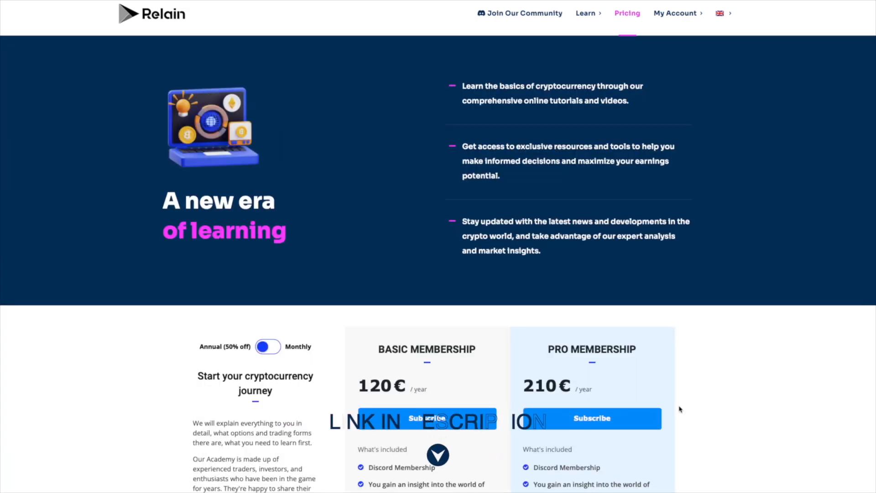
pyautogui.scroll(-2, 679, 408)
pyautogui.scroll(-1, 680, 408)
pyautogui.scroll(-1, 679, 408)
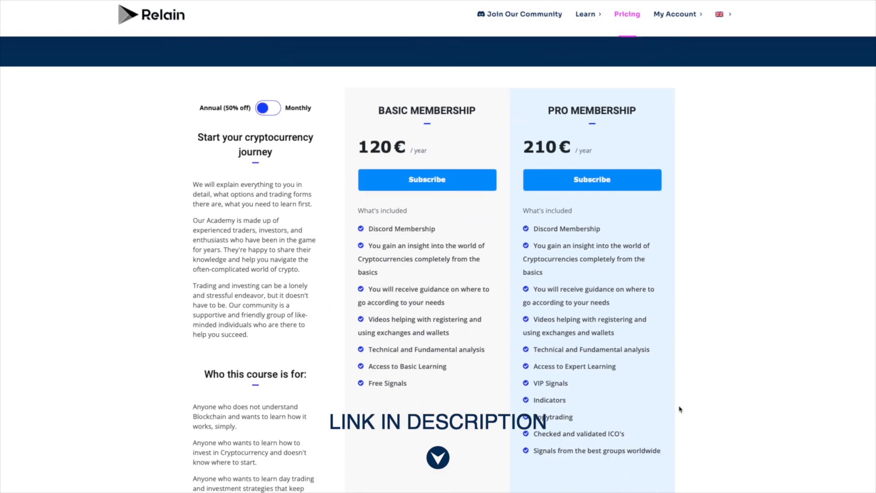
pyautogui.click(277, 110)
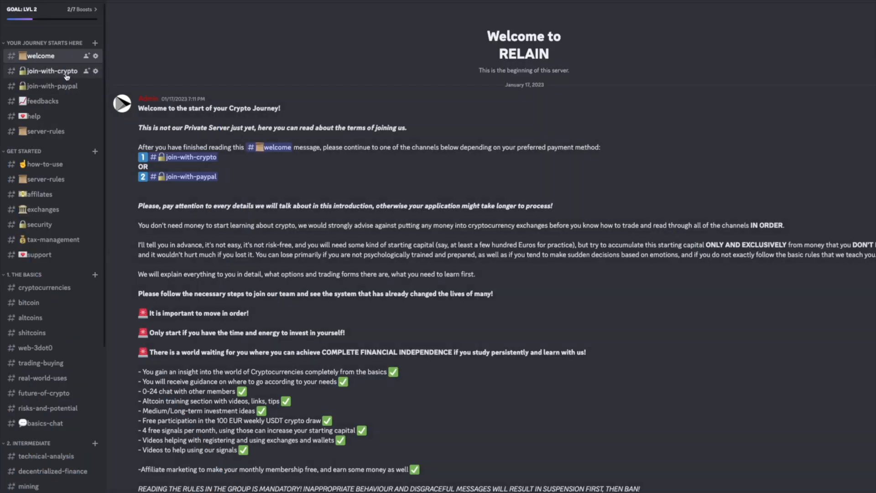
# Step: Browse the join-with-crypto, join-with-paypal and feedbacks channels in the Relain server
pyautogui.click(52, 70)
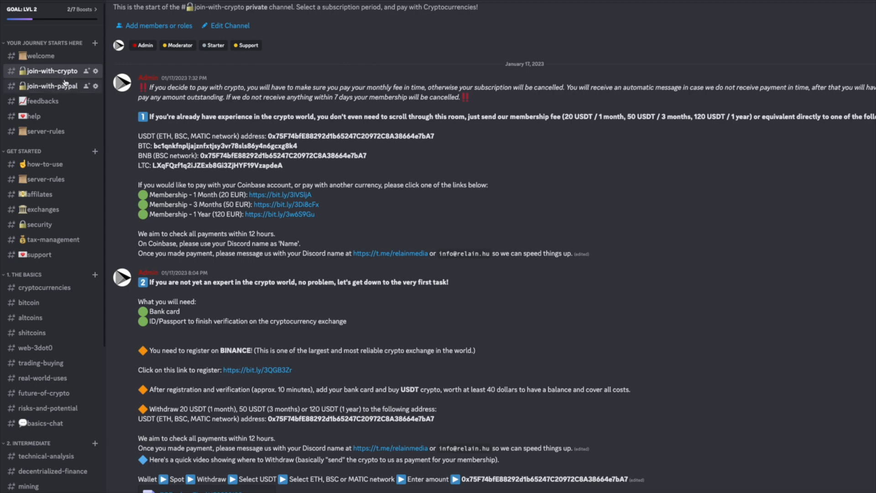
pyautogui.click(66, 86)
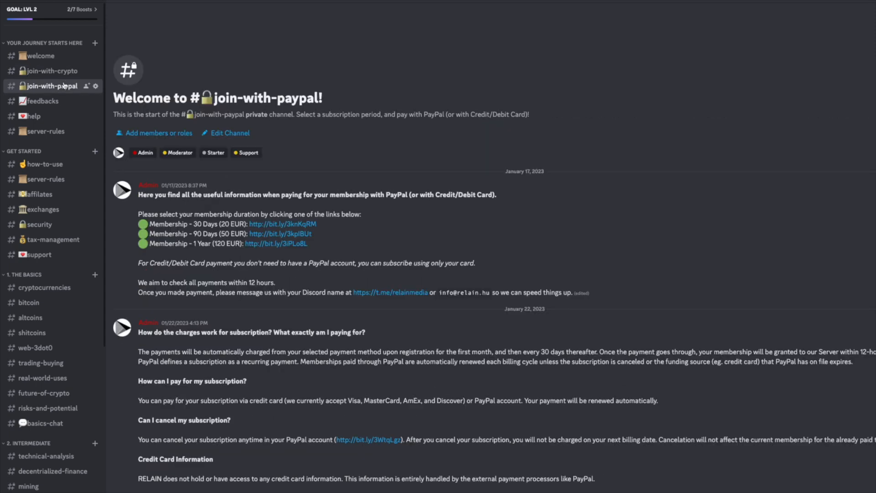
pyautogui.click(42, 101)
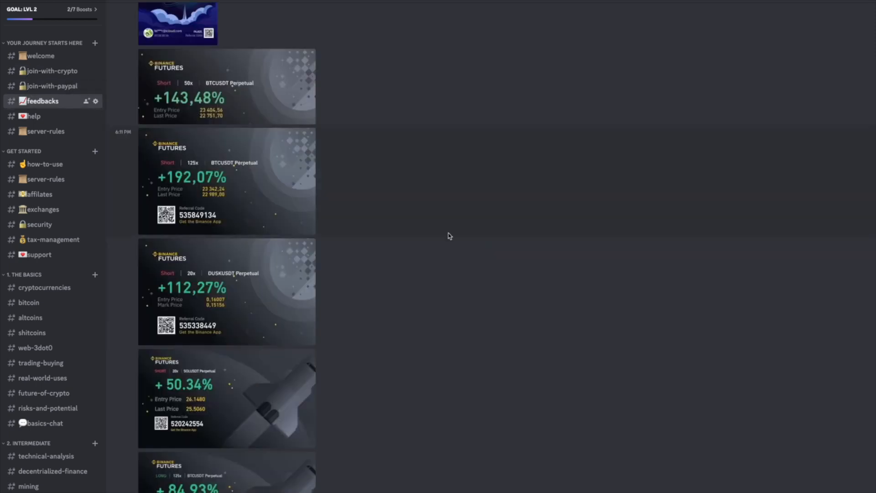
pyautogui.scroll(3, 449, 236)
pyautogui.scroll(3, 448, 236)
pyautogui.scroll(3, 449, 237)
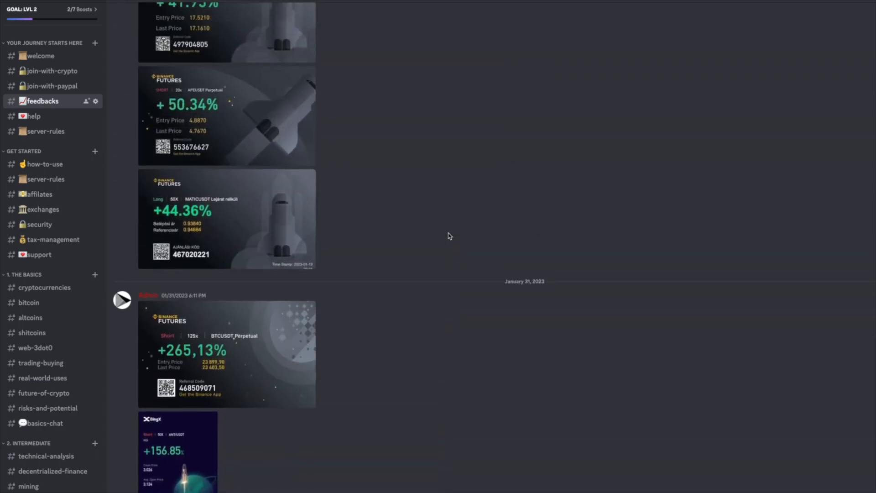